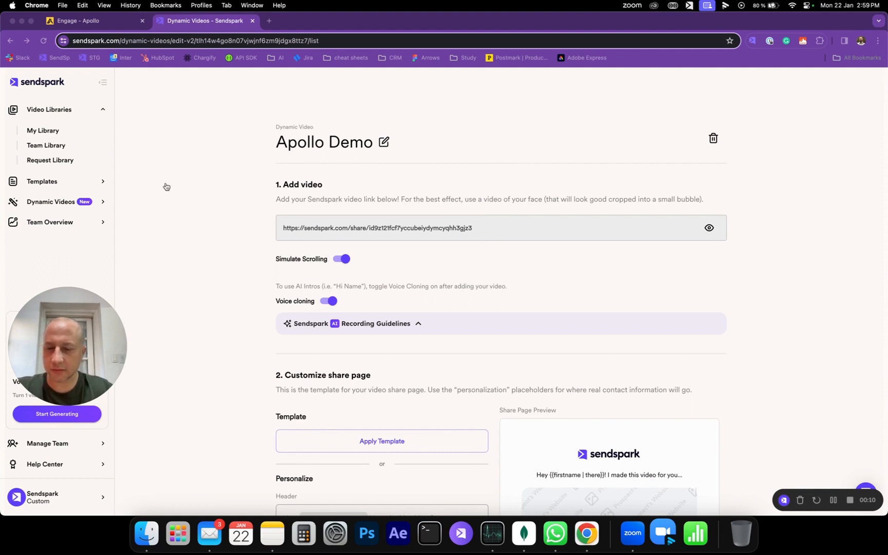
- Preview the generated dynamic videos for the listed contacts and open the Share Campaign dialog
scroll(506, 266, down, 6)
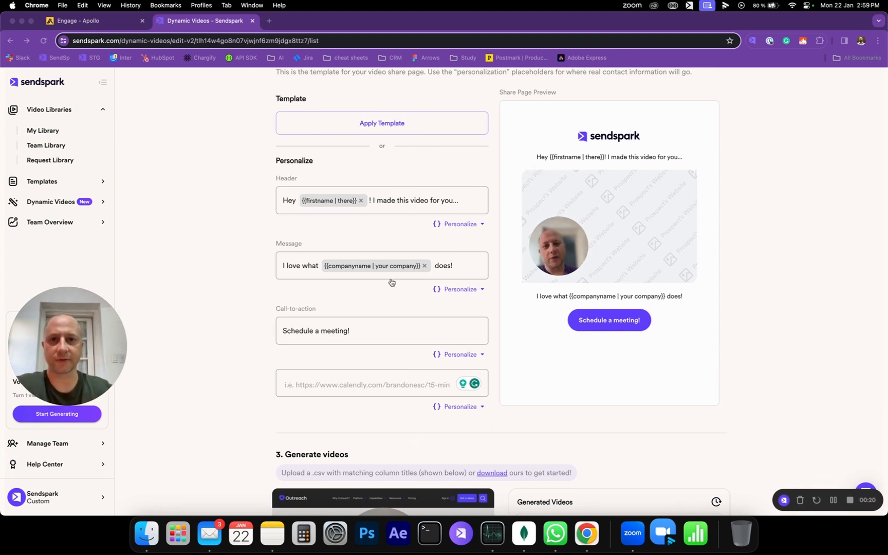
scroll(413, 322, down, 5)
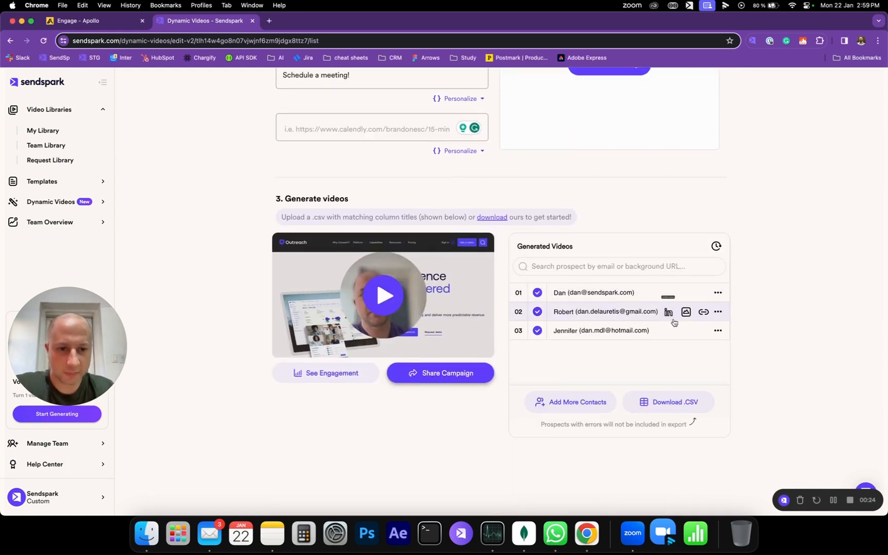
click(644, 294)
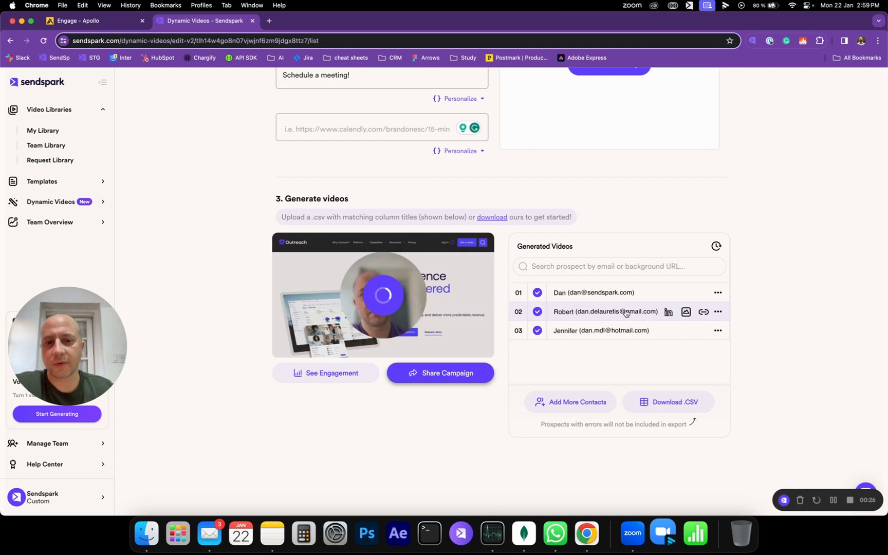
click(609, 331)
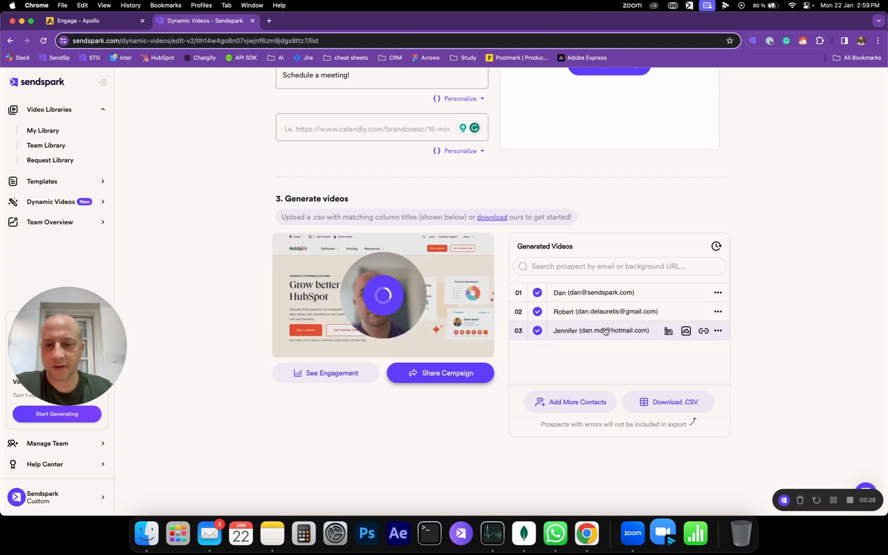
click(440, 379)
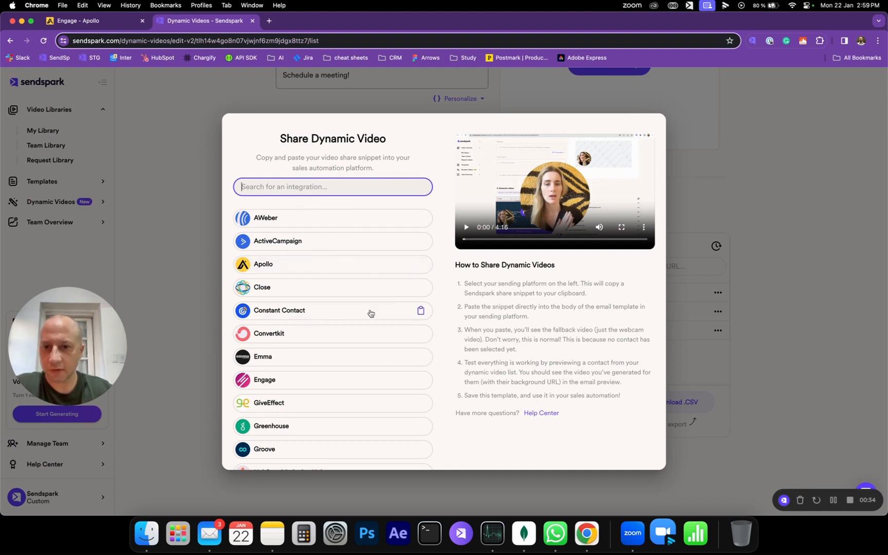
- Switch to Apollo and create a new sequence from scratch named New Sequence
click(94, 28)
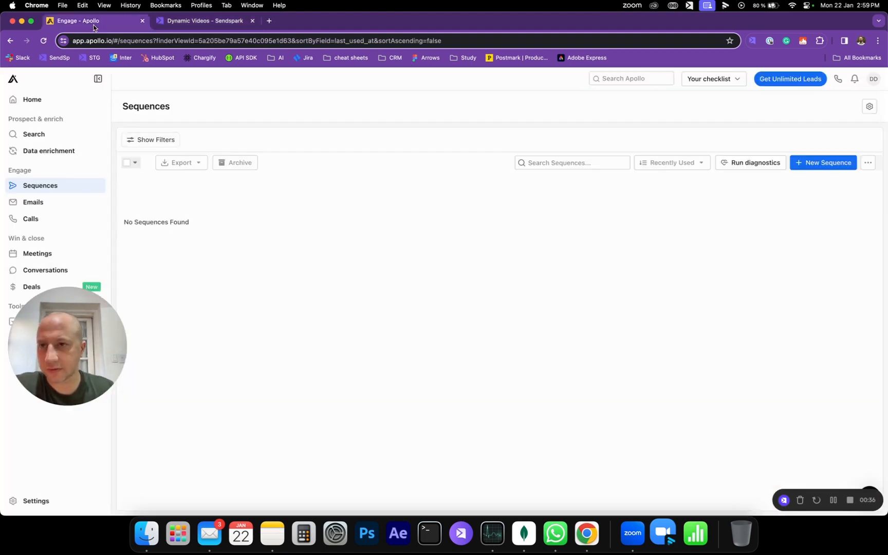
drag(46, 369, 33, 411)
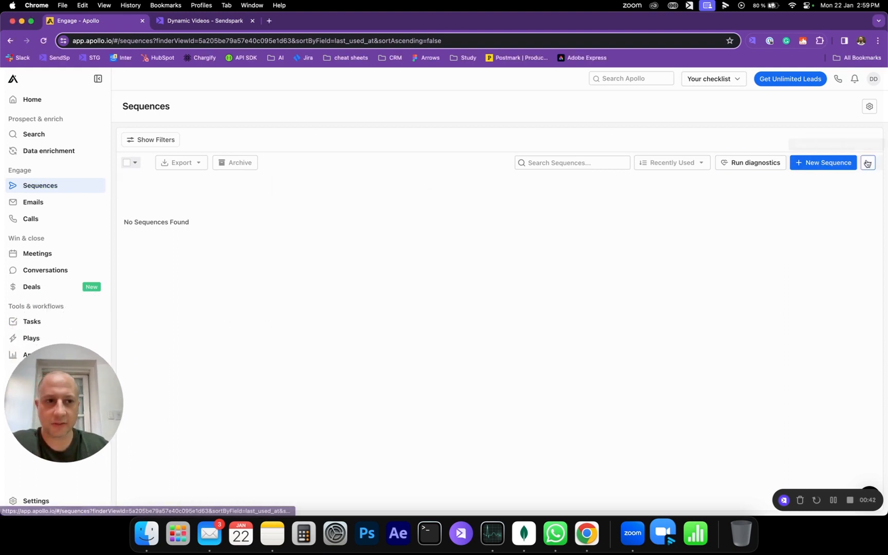
click(833, 165)
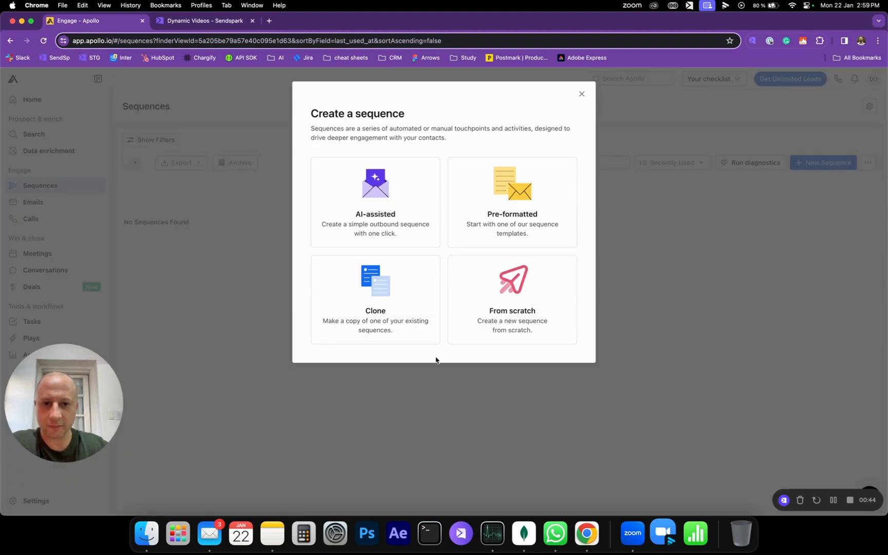
click(520, 324)
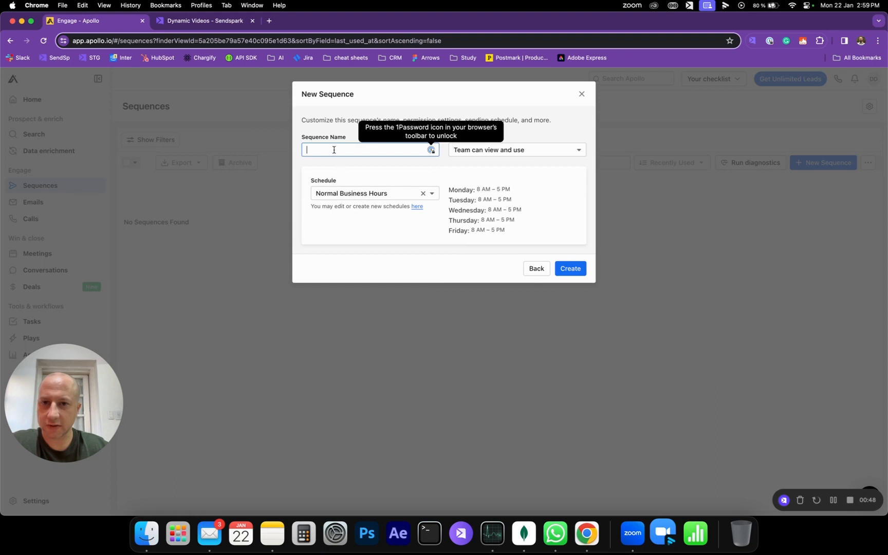
text(New Sequence)
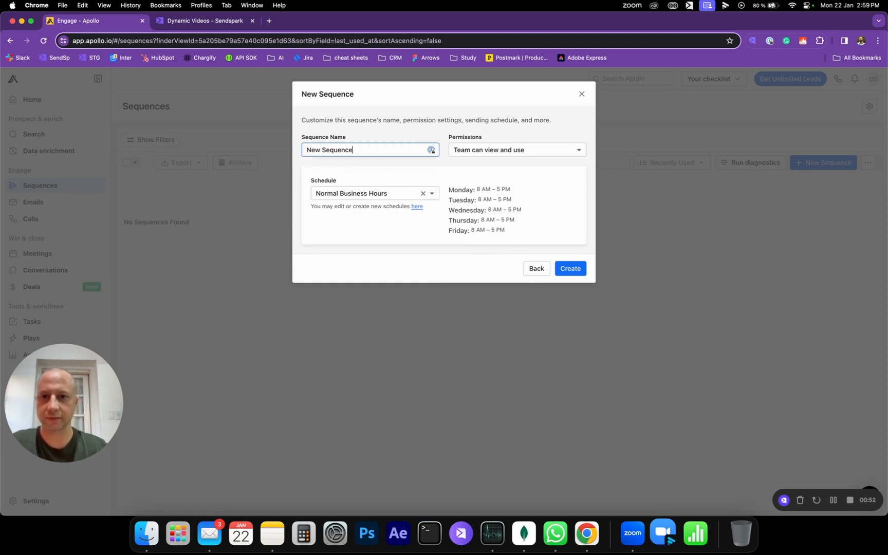
click(576, 271)
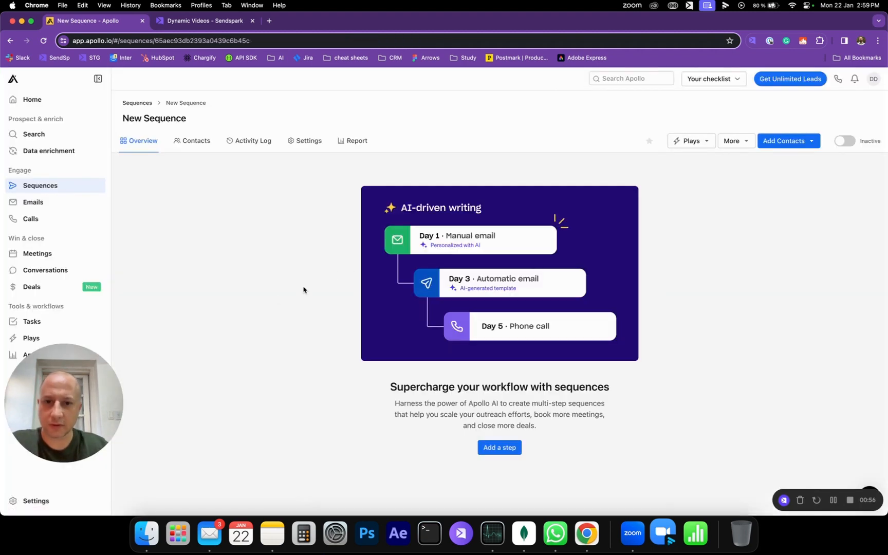
- Add an Automatic email step that starts immediately after the contact is added
click(498, 448)
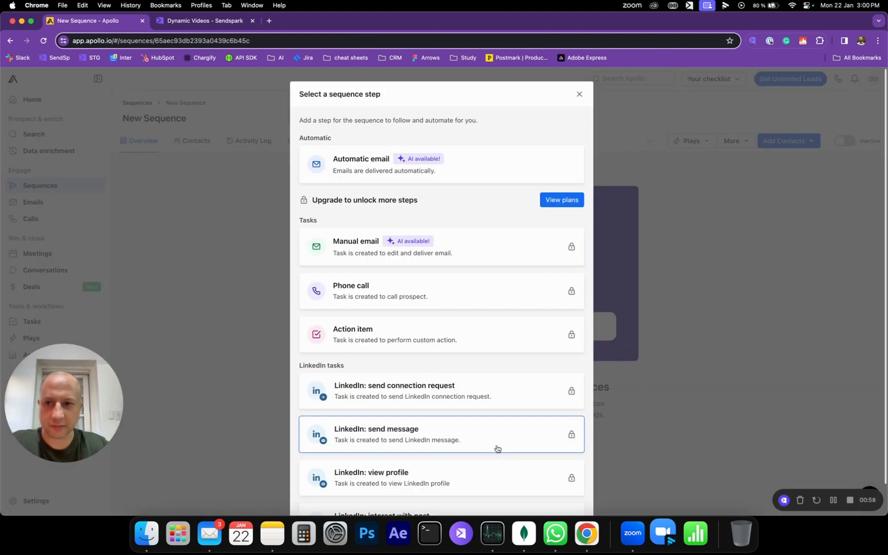
click(469, 177)
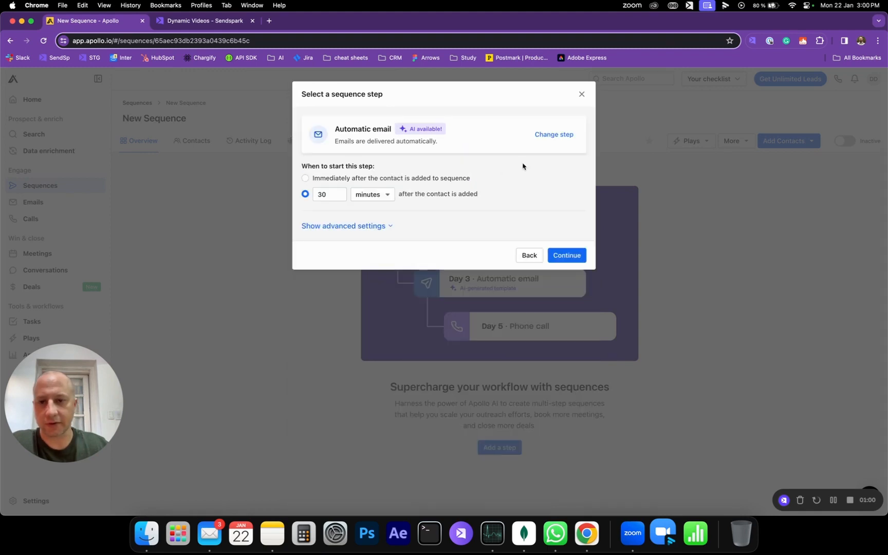
click(304, 179)
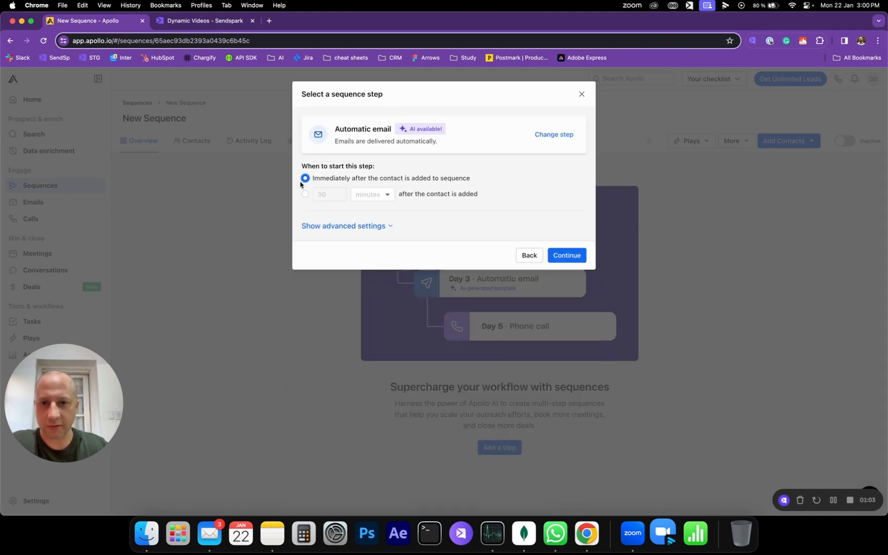
click(567, 255)
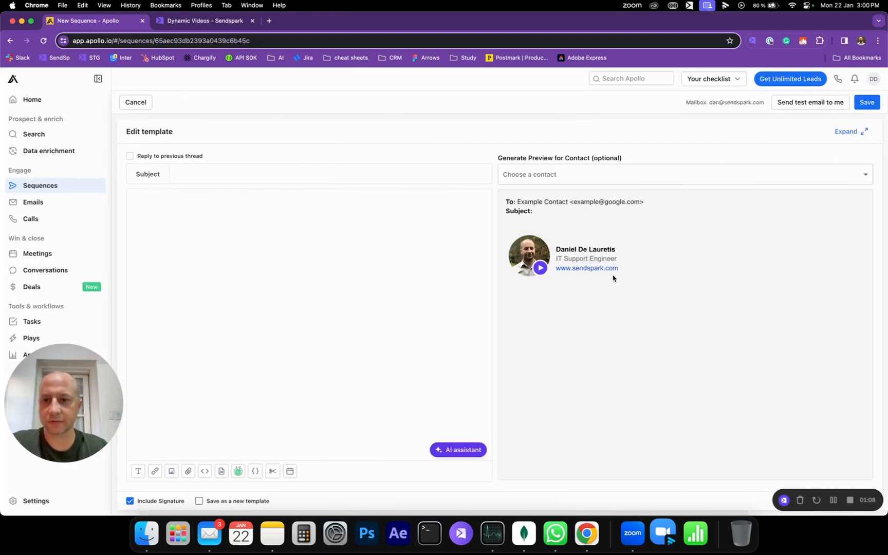
- Copy the Apollo share snippet in Sendspark's share dialog and return to the Apollo email editor
click(201, 21)
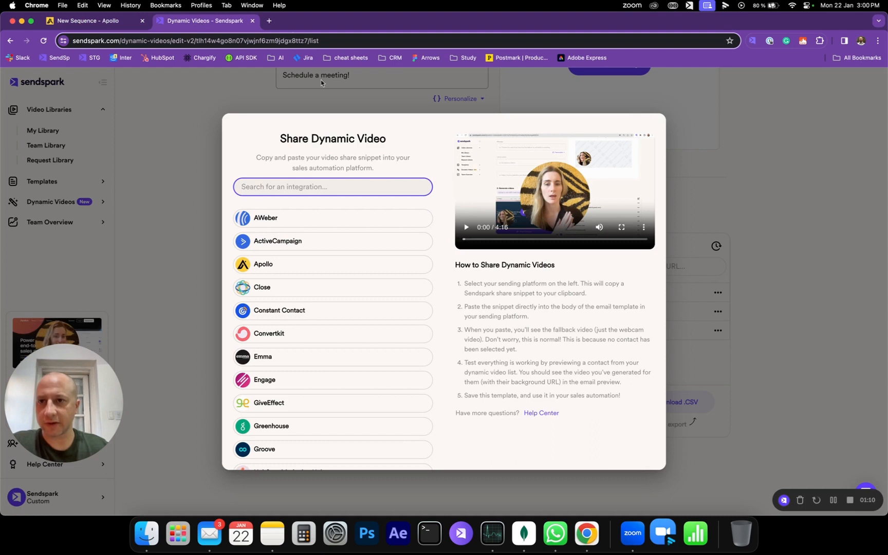
click(383, 268)
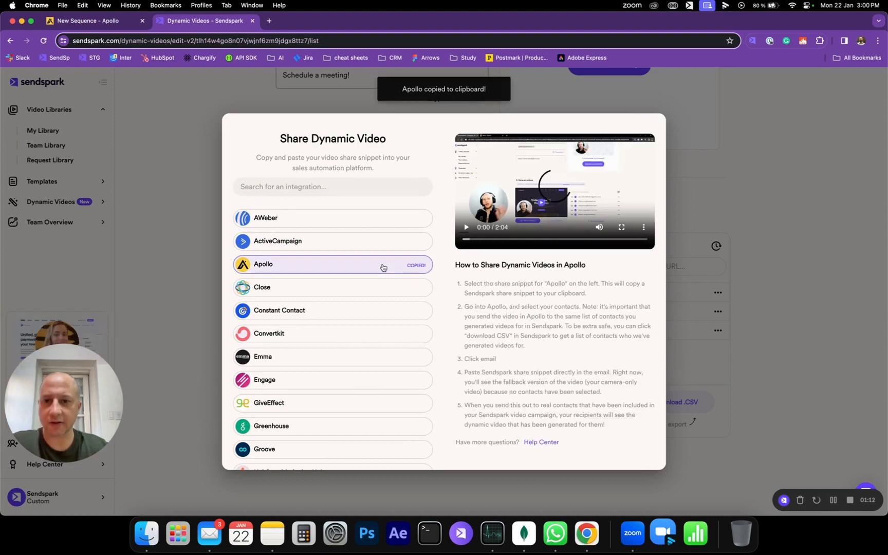
click(98, 20)
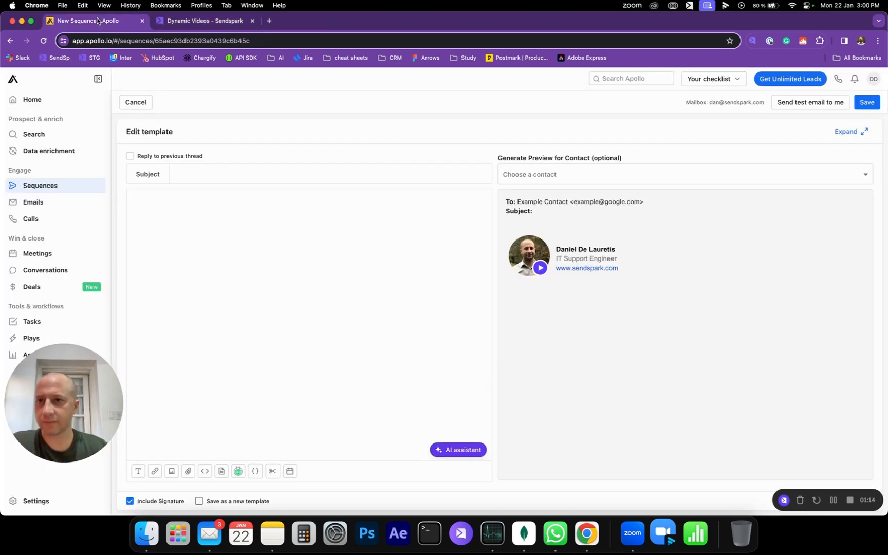
- Paste the Sendspark video snippet into the email body and add a line break after it
click(186, 220)
key(super+v)
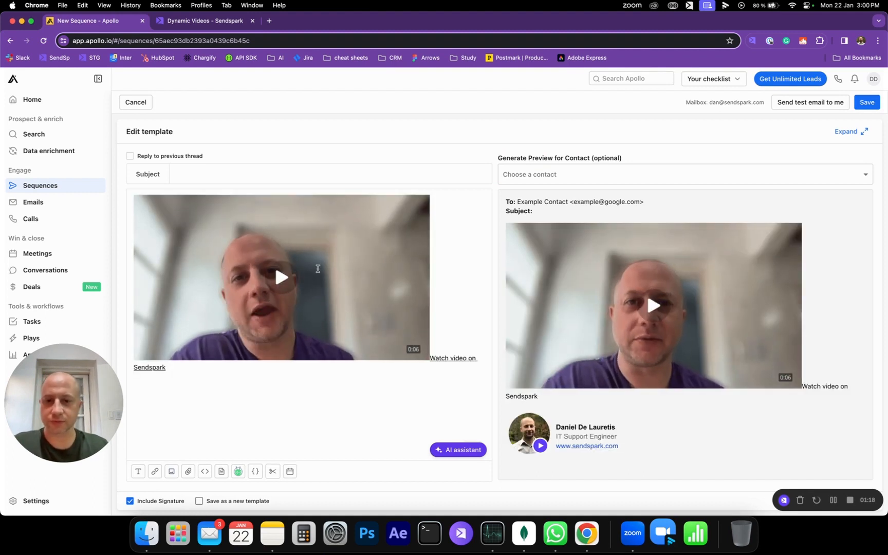
click(275, 257)
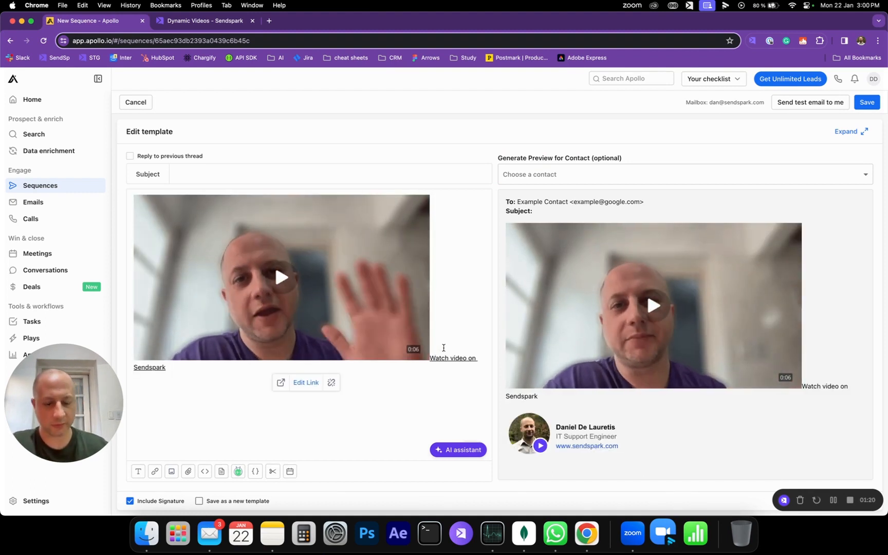
key(Return)
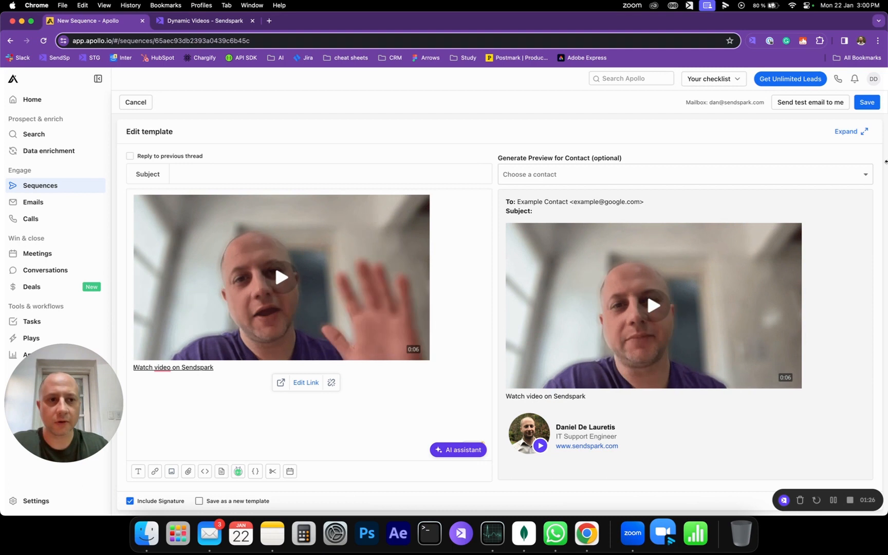
- Set the email subject to Testing 101 and save the template
click(198, 177)
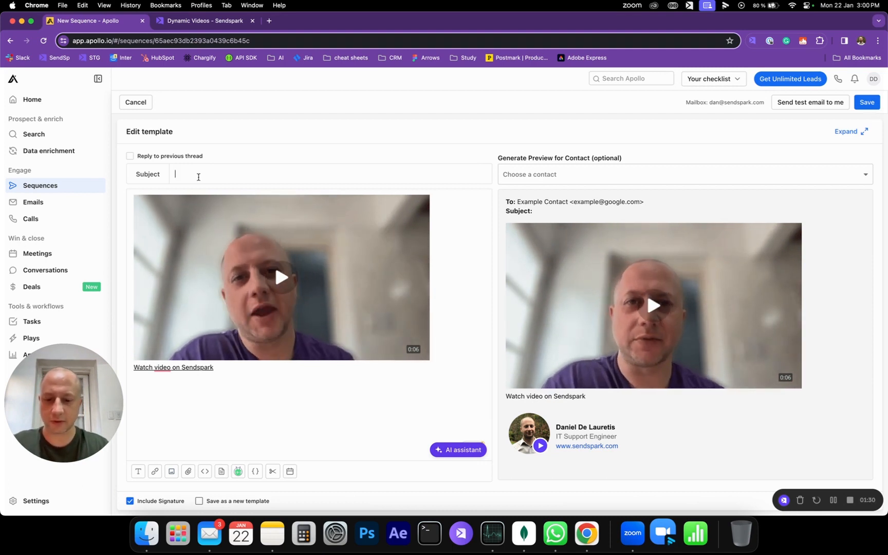
text(Testing)
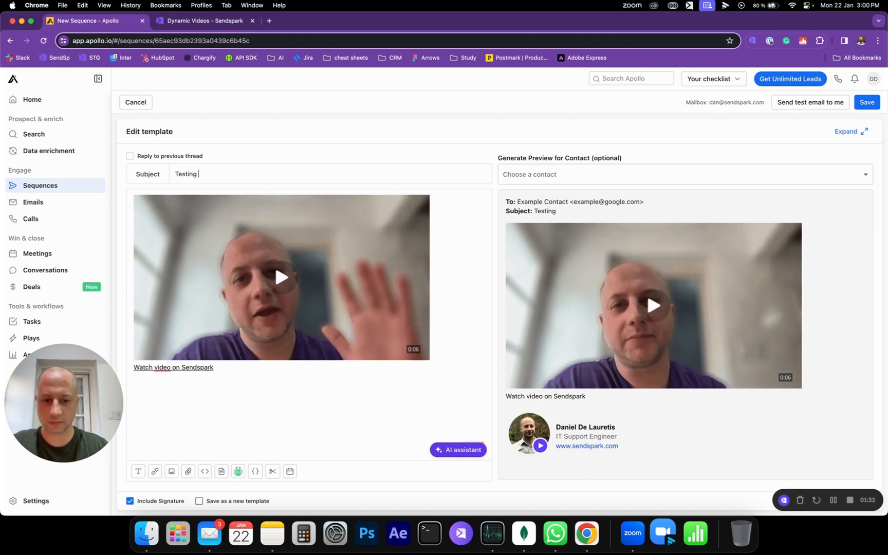
text( 101)
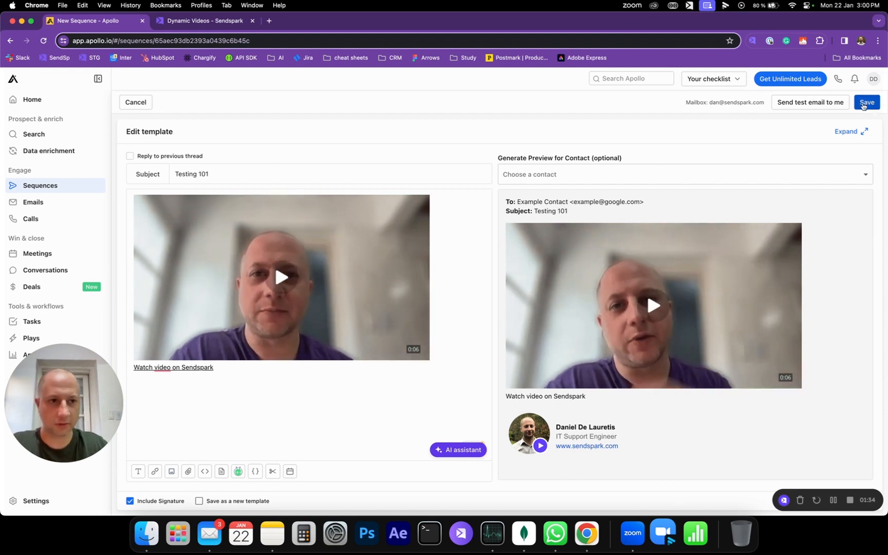
click(867, 102)
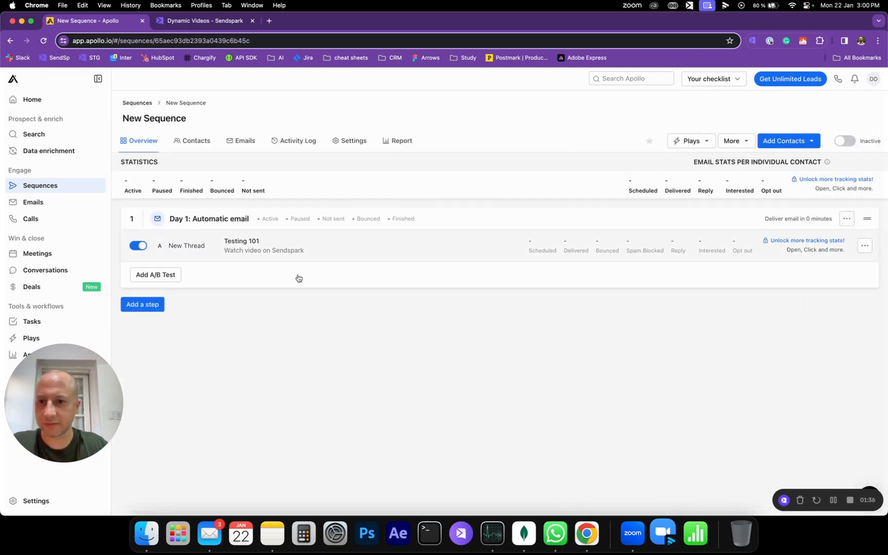
- Open the contact import page from the sequence's Contacts view via Add Contacts
click(194, 145)
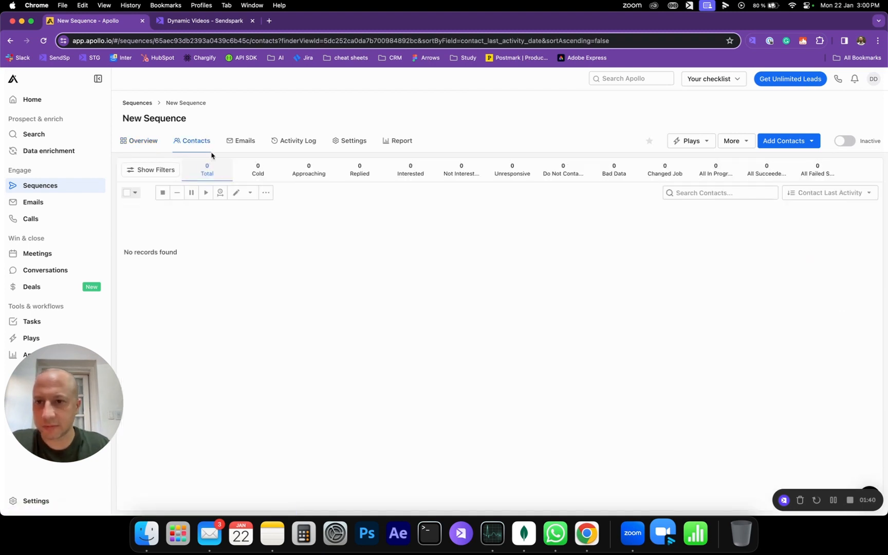
click(790, 141)
click(780, 209)
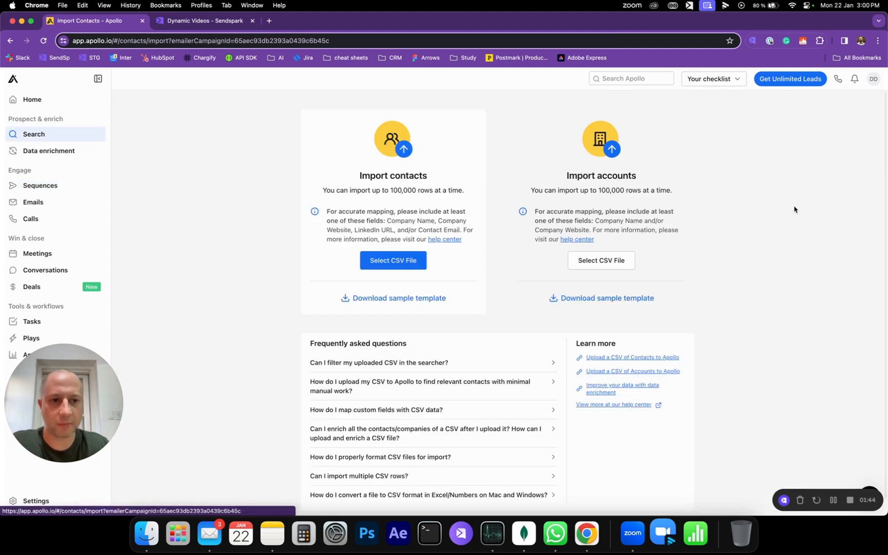
- Close the Sendspark share dialog and return to the Apollo contact import page
click(400, 261)
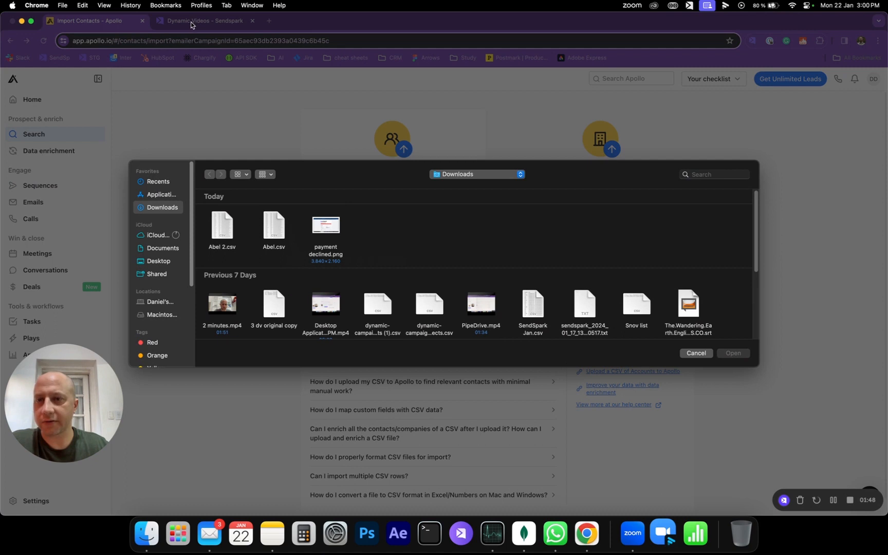
click(697, 353)
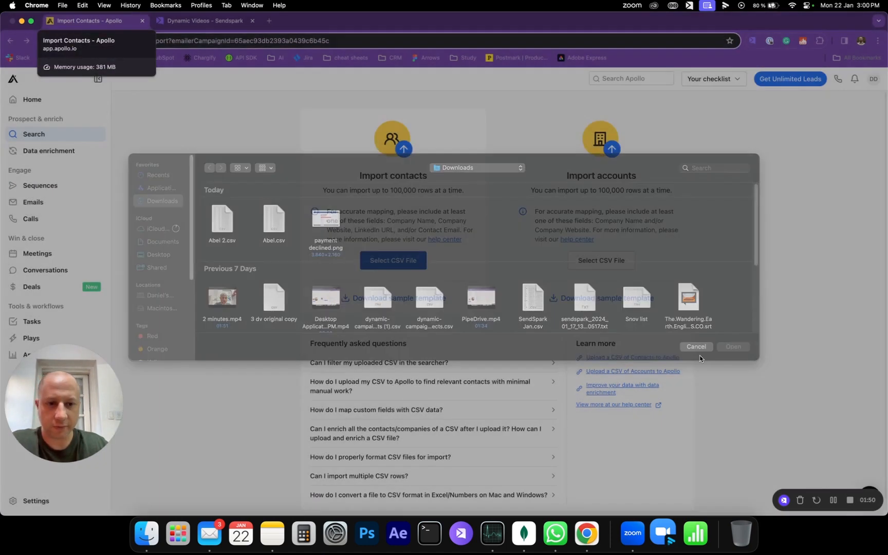
click(203, 20)
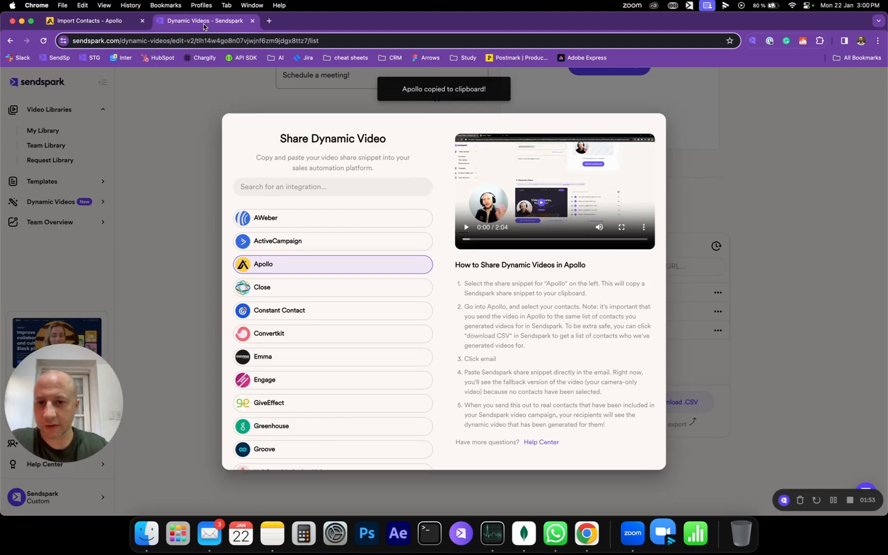
click(193, 198)
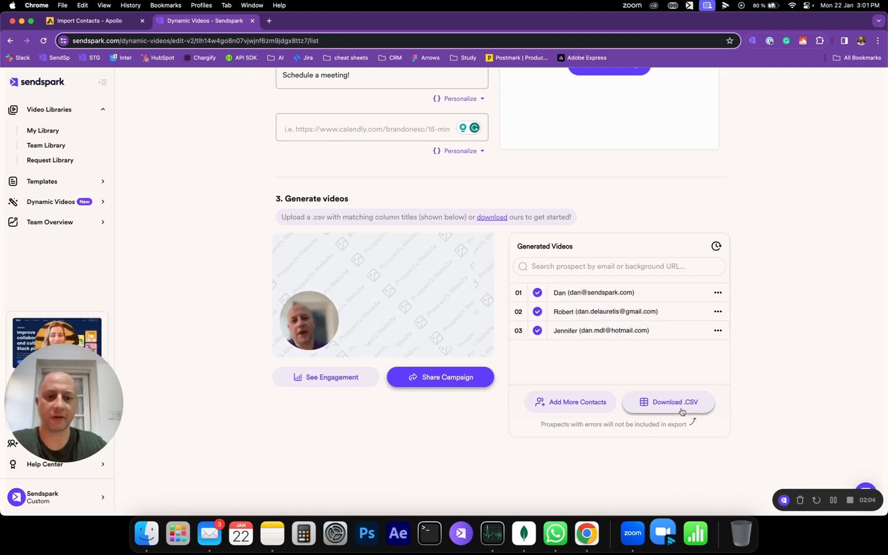
click(97, 23)
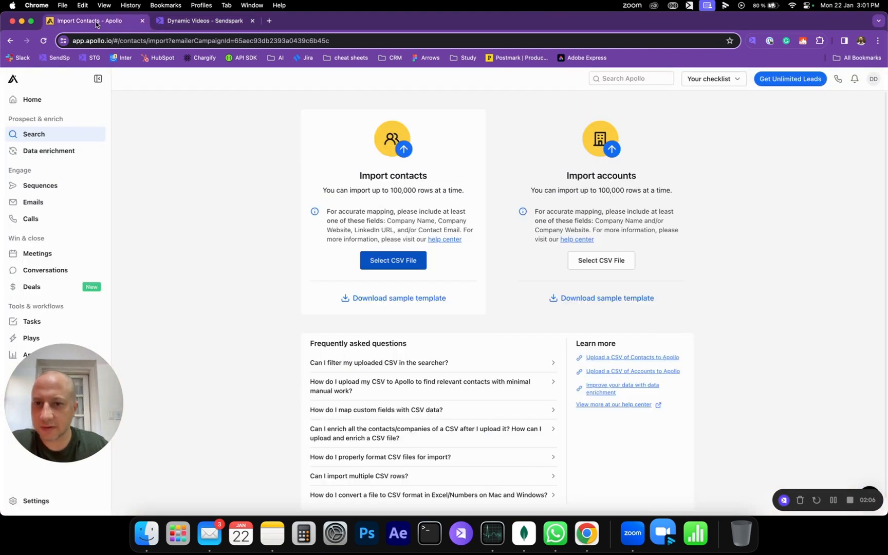
- Select the 3 dv original CSV file from Downloads to import as contacts
click(399, 264)
scroll(276, 282, down, 5)
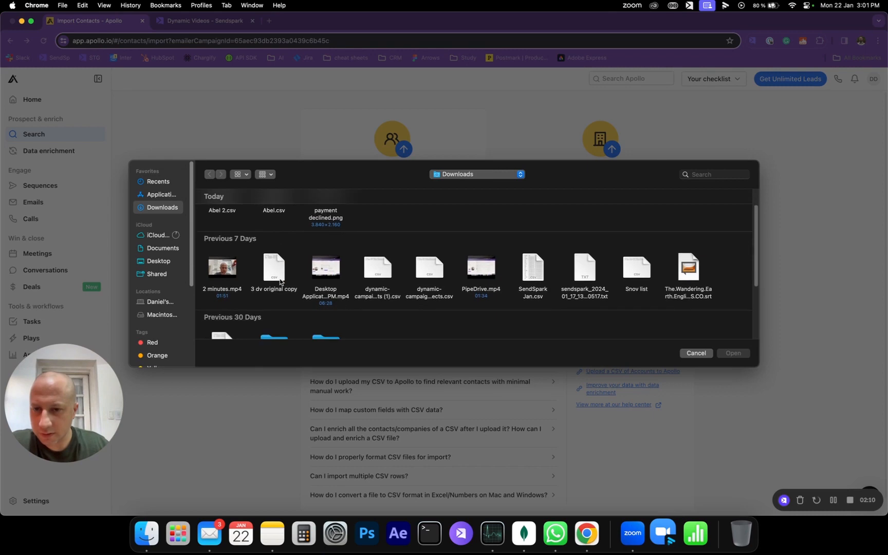
click(221, 271)
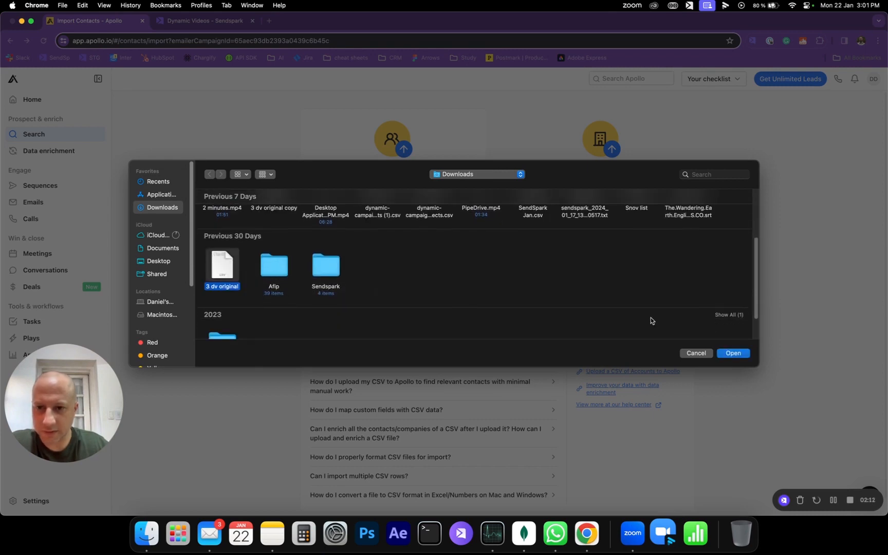
click(733, 354)
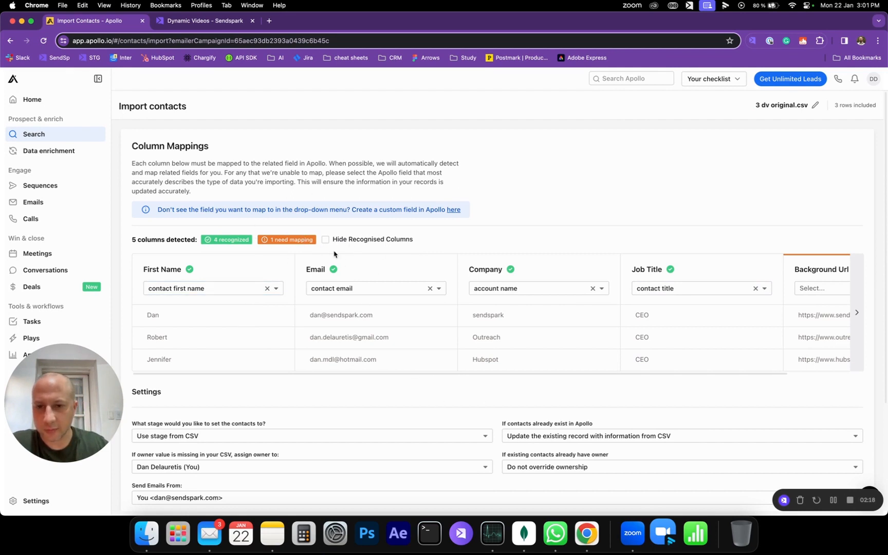
- Import the CSV contacts, leaving the Background Url column unmapped and confirming the import
scroll(378, 370, right, 3)
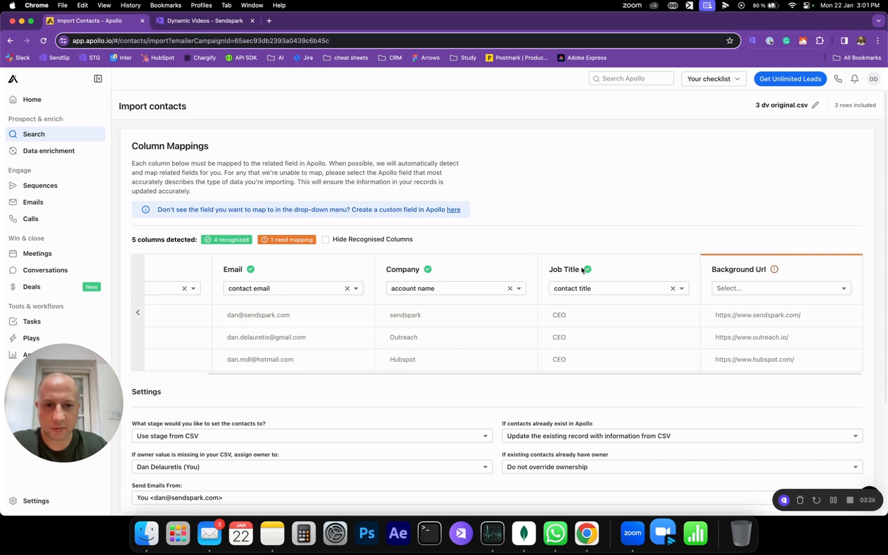
drag(368, 374, 289, 377)
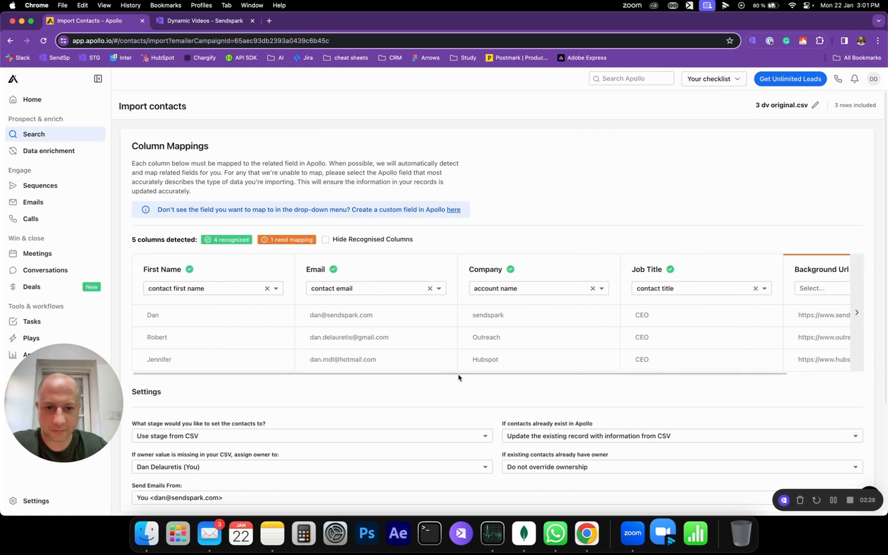
drag(451, 377, 559, 382)
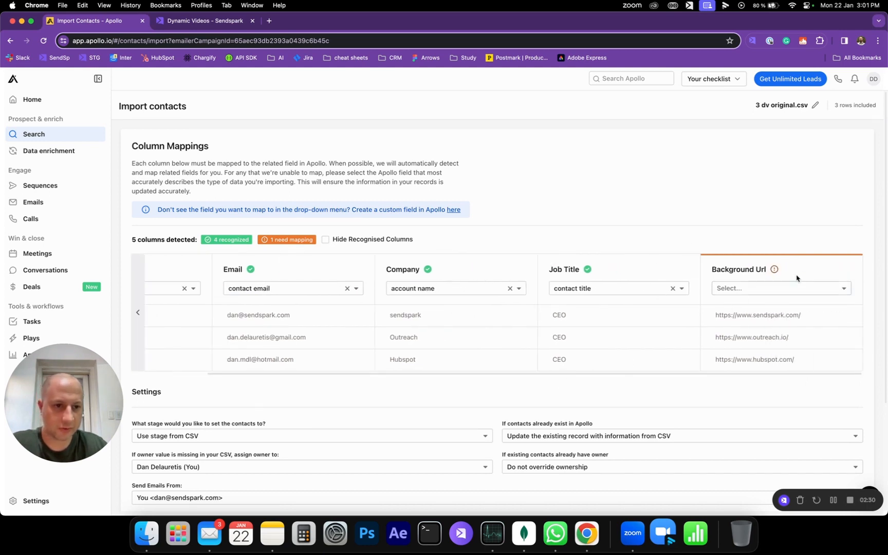
scroll(330, 394, down, 5)
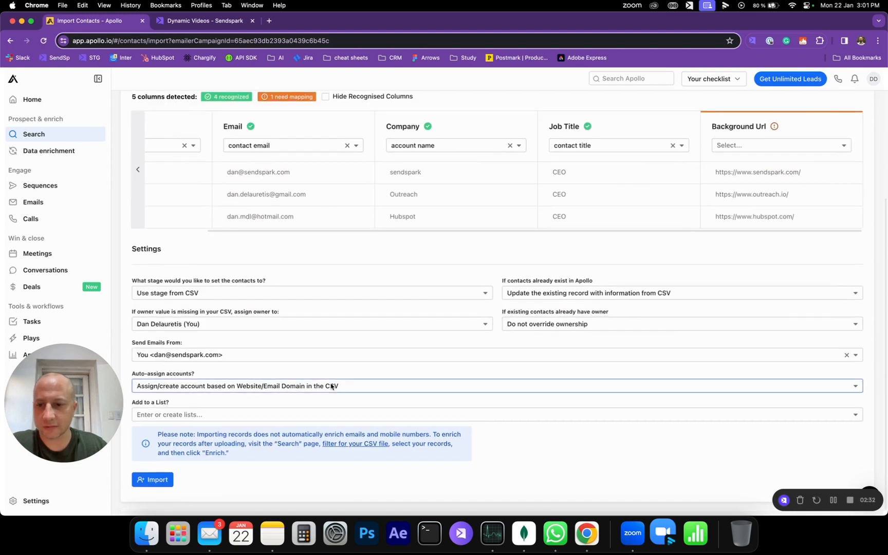
click(157, 481)
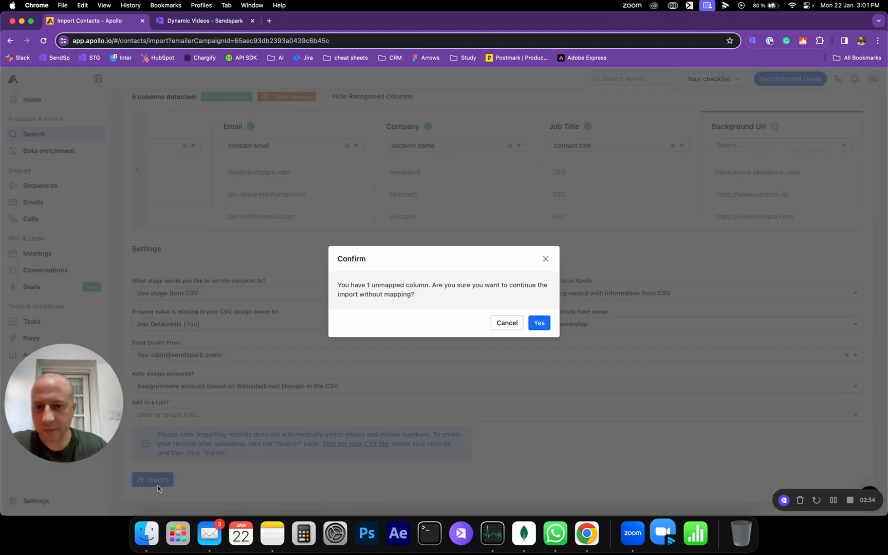
click(538, 323)
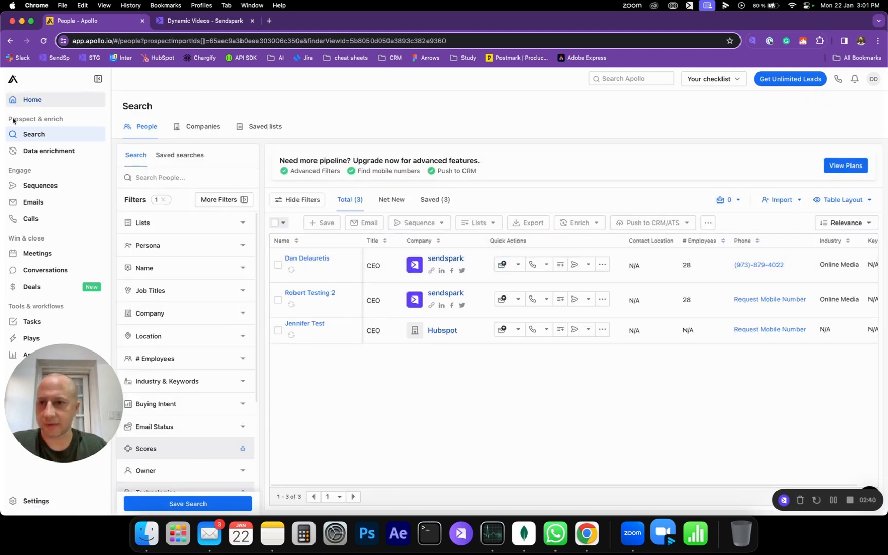
- Activate the New Sequence from the Sequences list
click(54, 188)
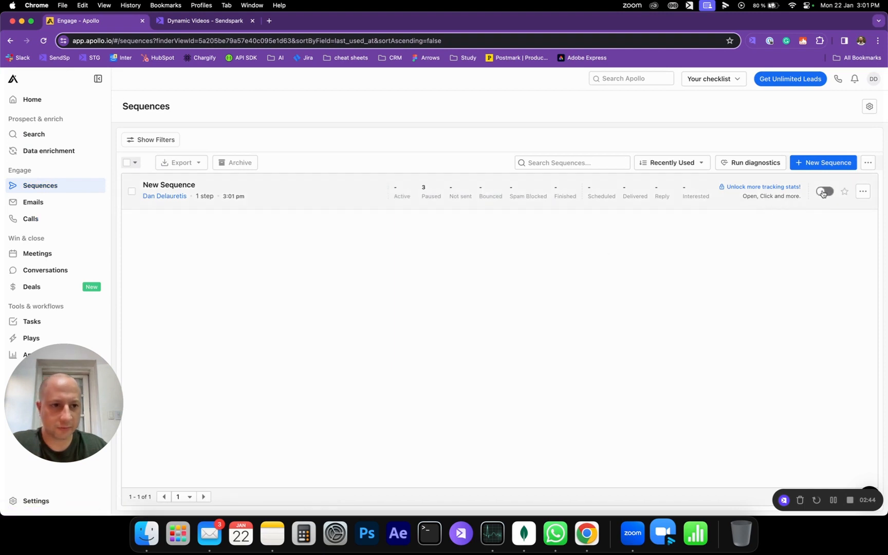
click(824, 191)
- Open the New Sequence and review its scheduled emails
click(269, 198)
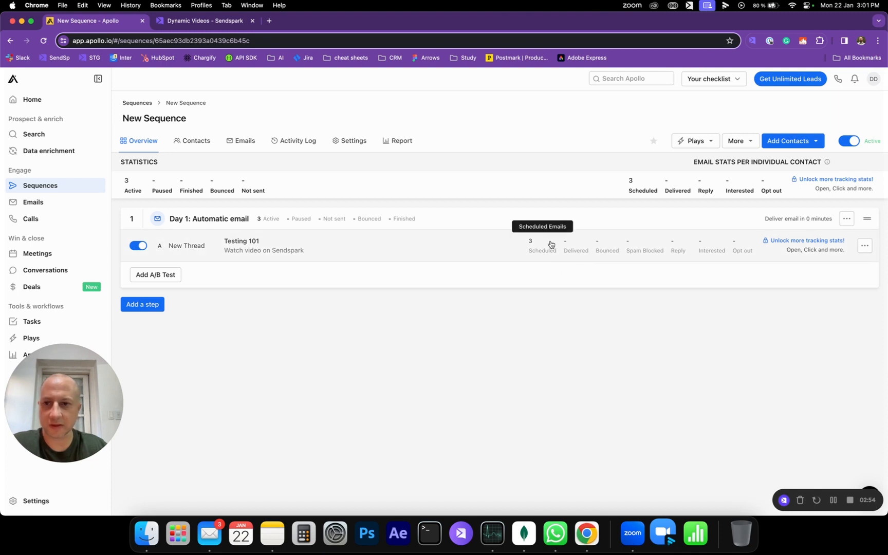
click(237, 144)
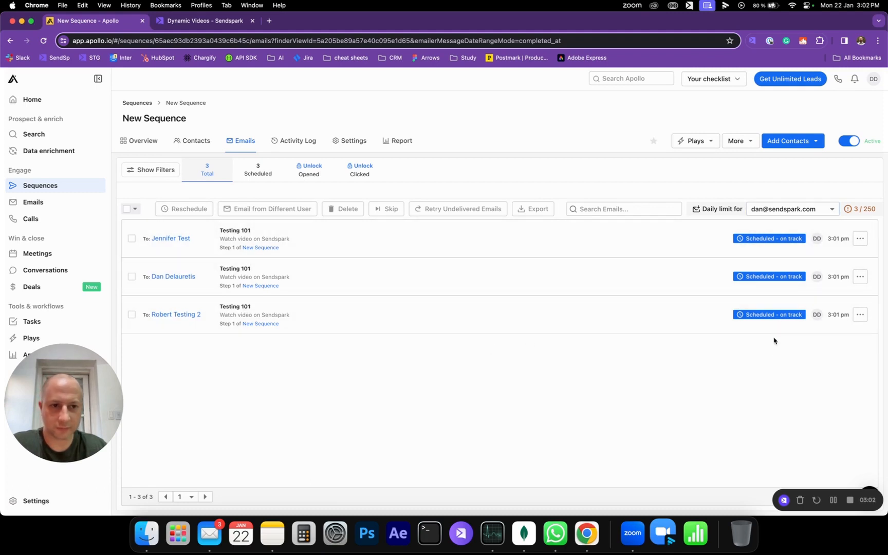
click(132, 148)
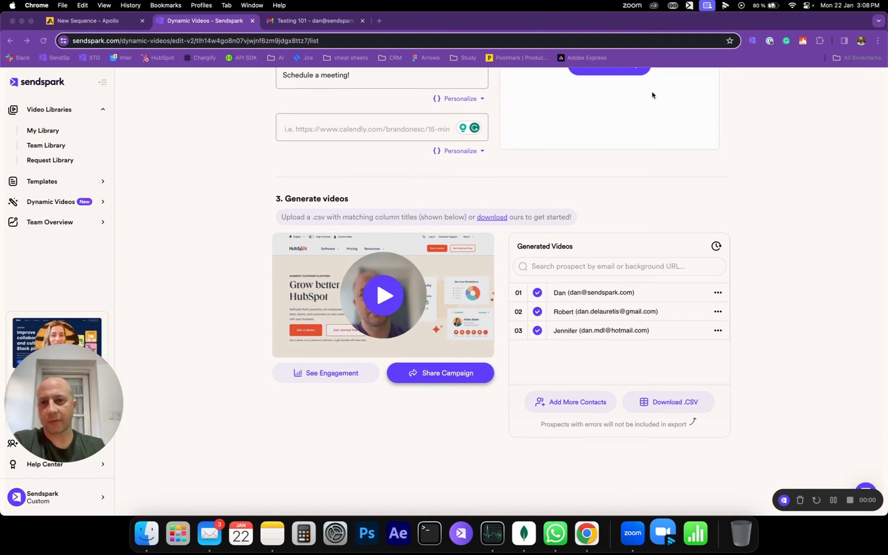
- Check the received Testing 101 email and its sender in the Gmail tab
click(313, 21)
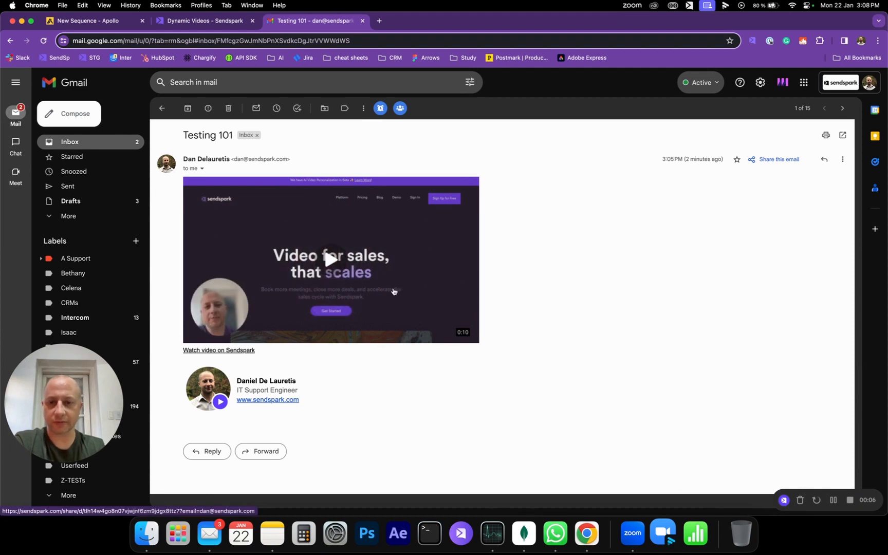
drag(235, 159, 289, 159)
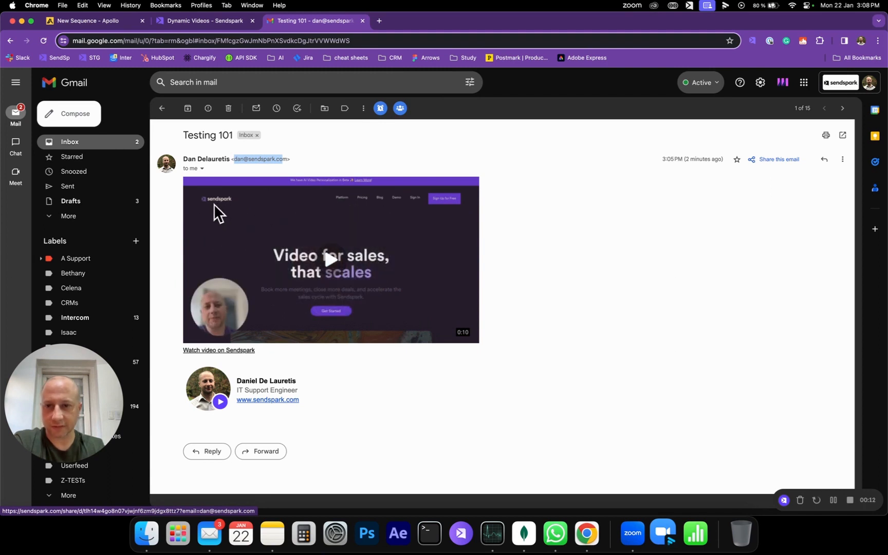
key(ctrl+shift+Tab)
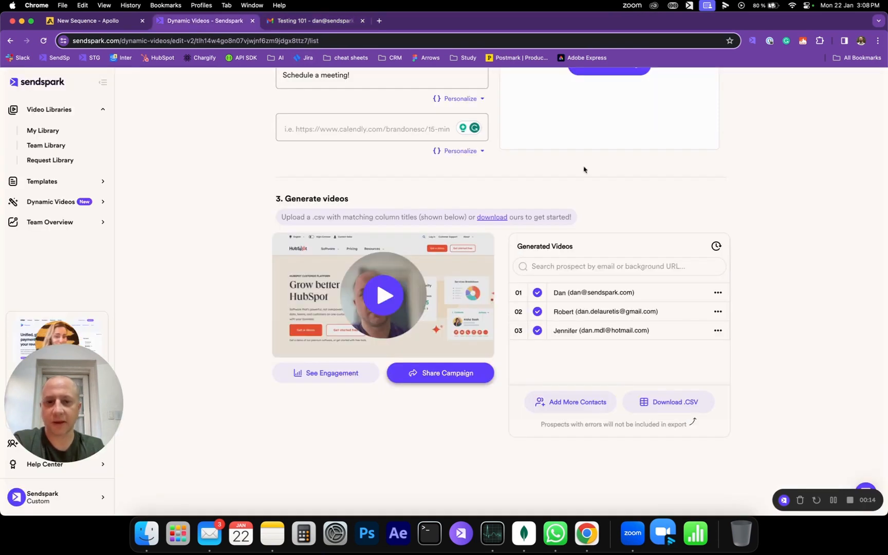
- Preview the generated personalized videos for each prospect in the Sendspark dynamic video list
mouse_move(627, 293)
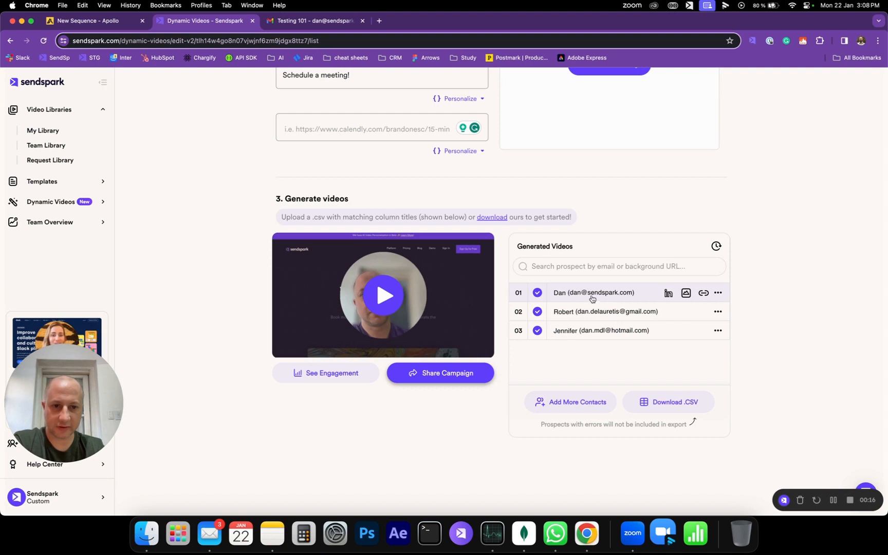
click(290, 335)
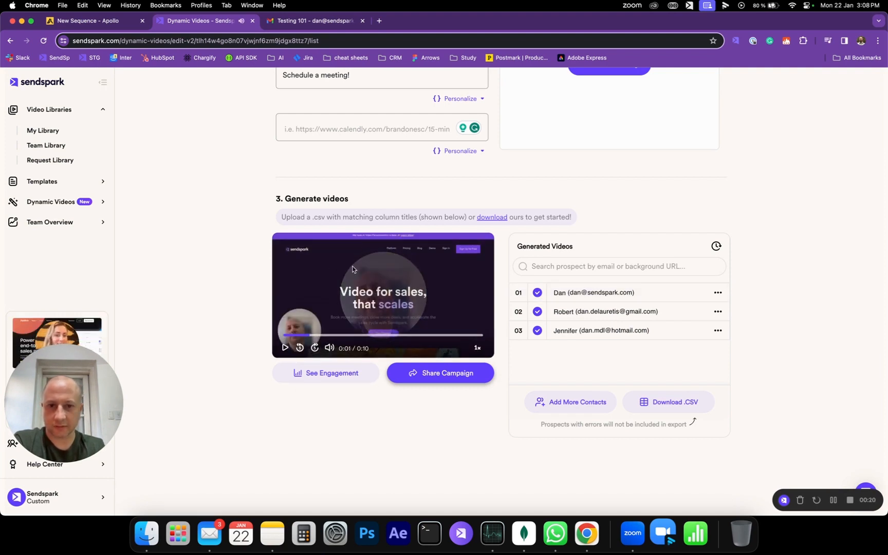
click(628, 333)
click(628, 312)
click(629, 329)
click(629, 315)
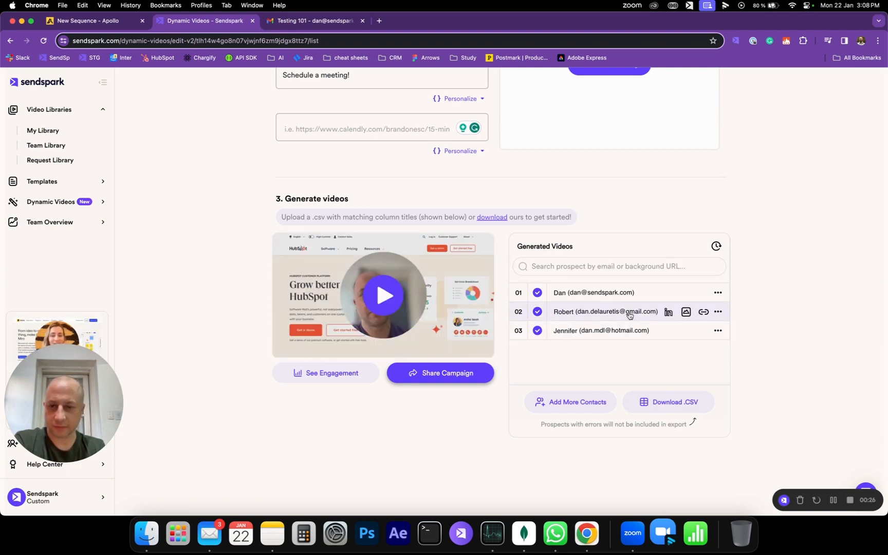
click(609, 297)
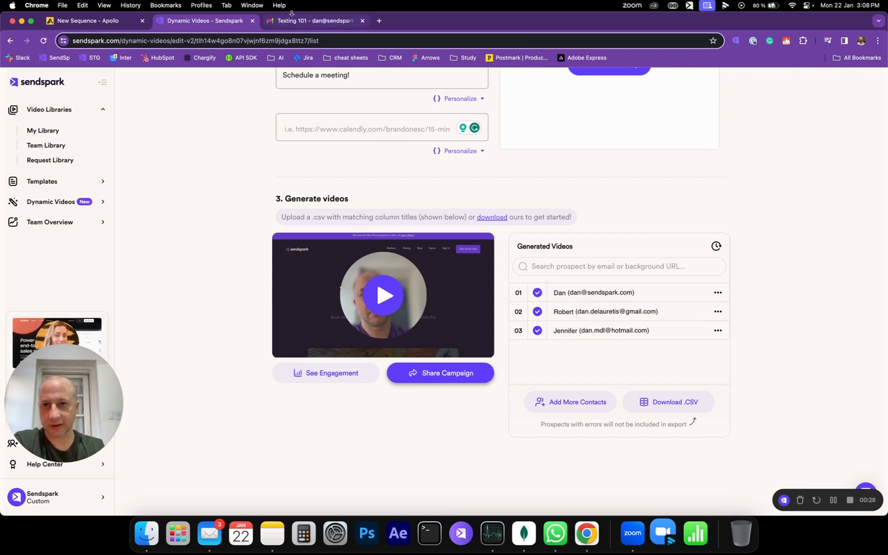
- Review the sequence's sent emails in Apollo and open the email sent to the first contact
click(91, 20)
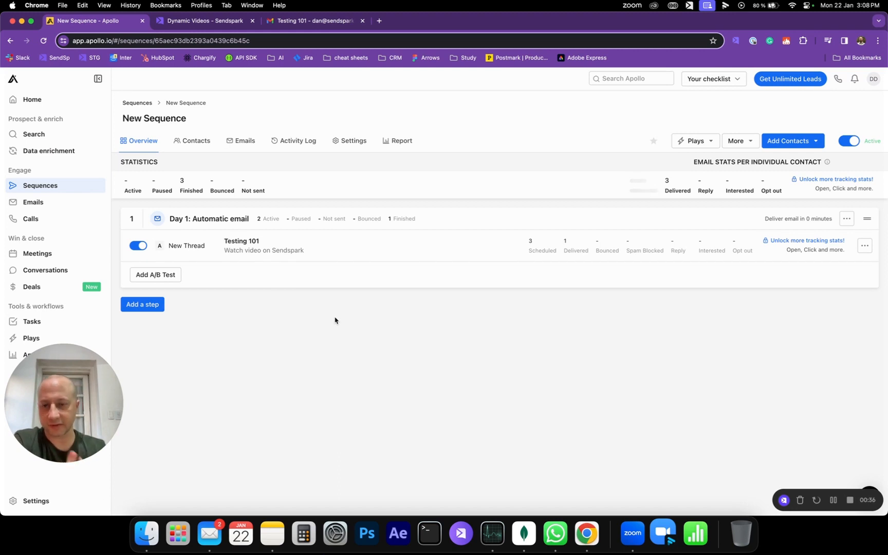
click(246, 144)
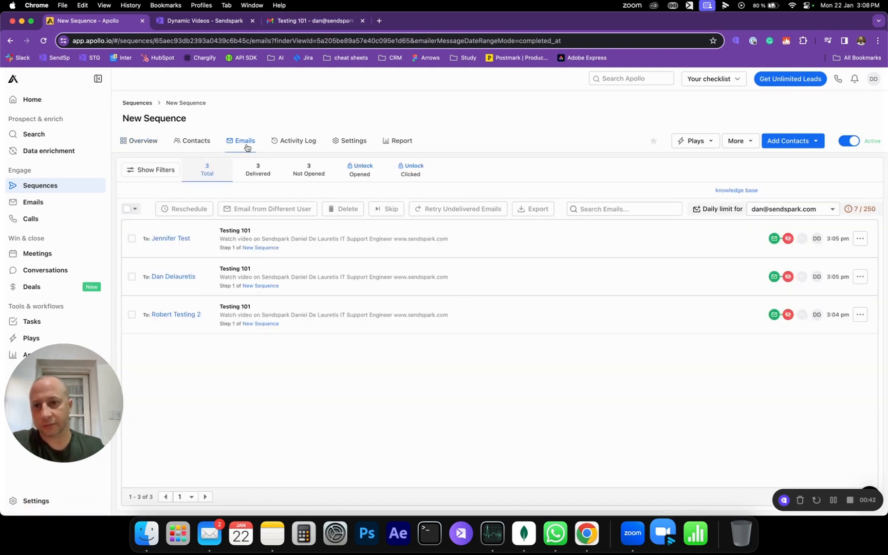
key(super+bracketleft)
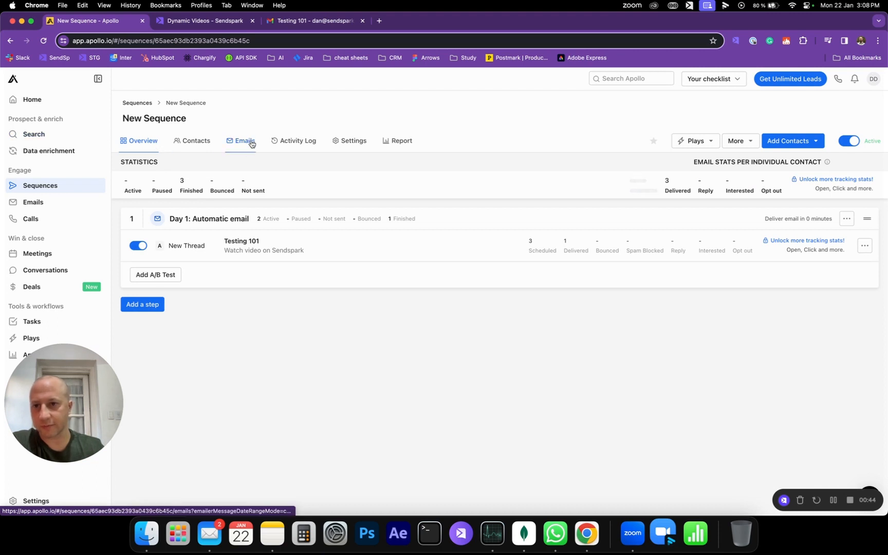
click(252, 143)
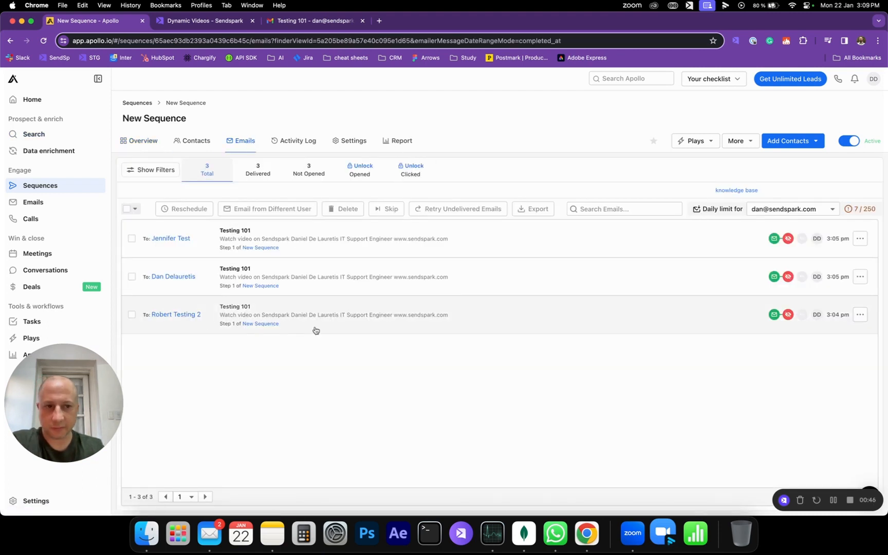
click(477, 251)
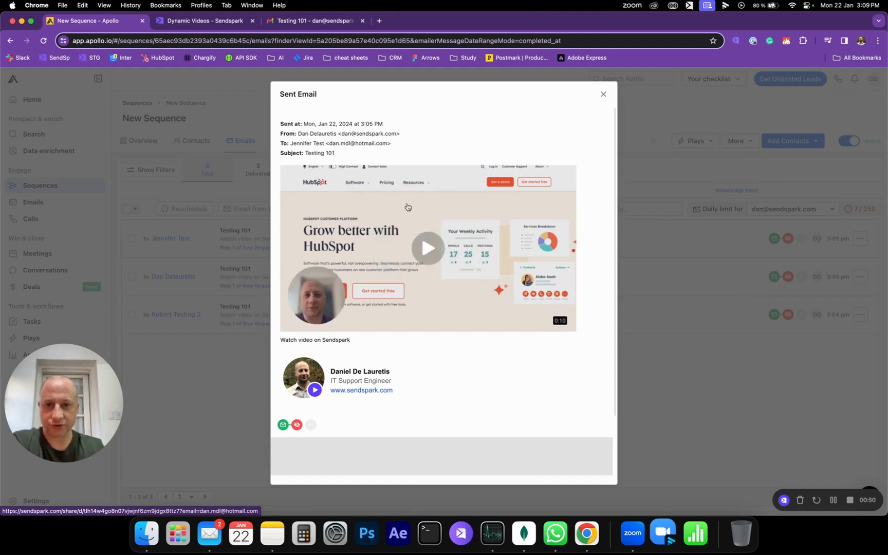
click(657, 394)
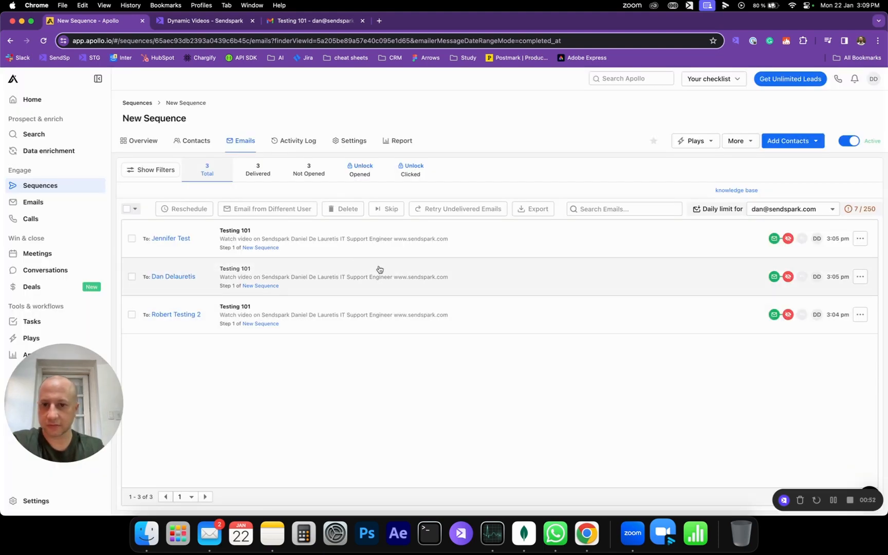
- Open the sent email to the second contact and follow its video link
click(379, 269)
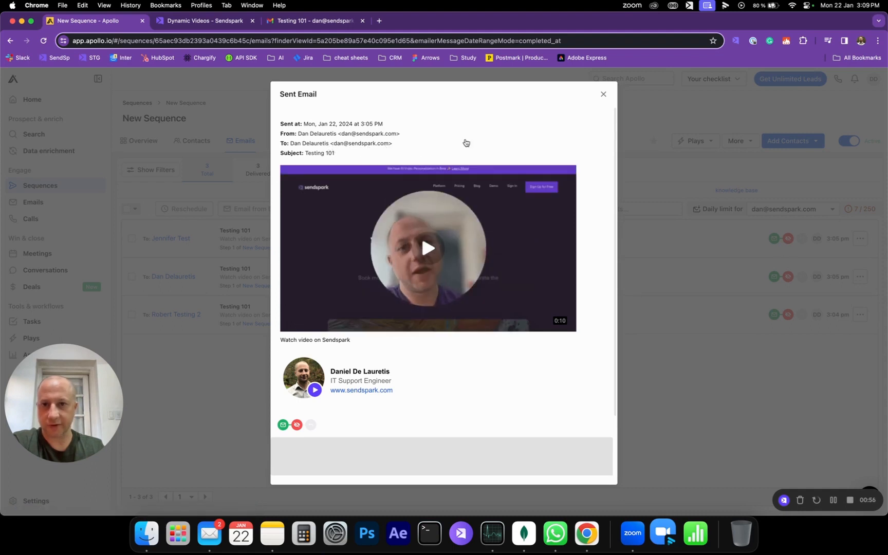
drag(600, 97, 606, 274)
click(421, 235)
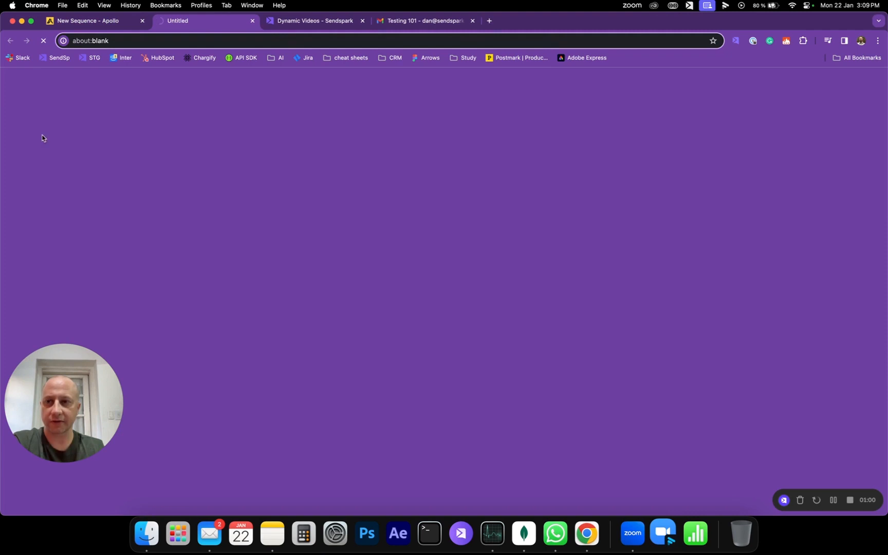
- Follow the video link in the Gmail email and rearrange the opened share page tabs
click(401, 21)
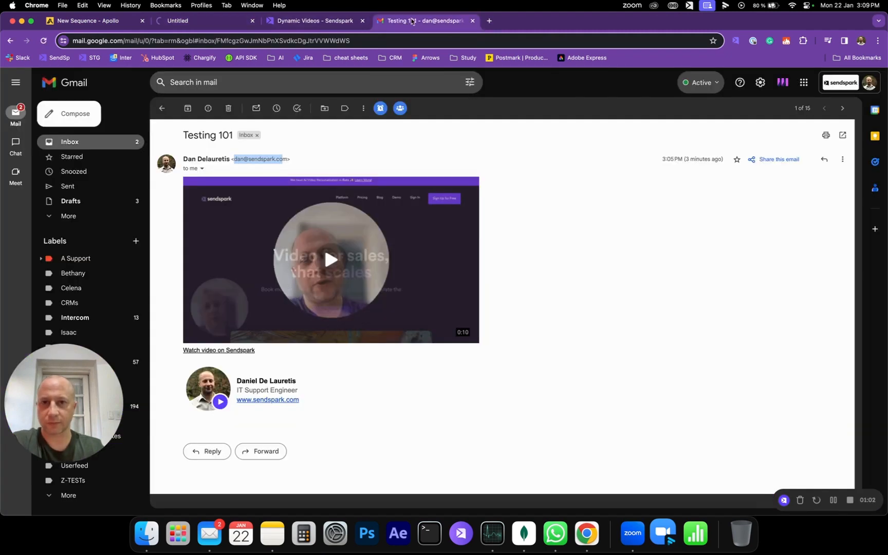
click(352, 230)
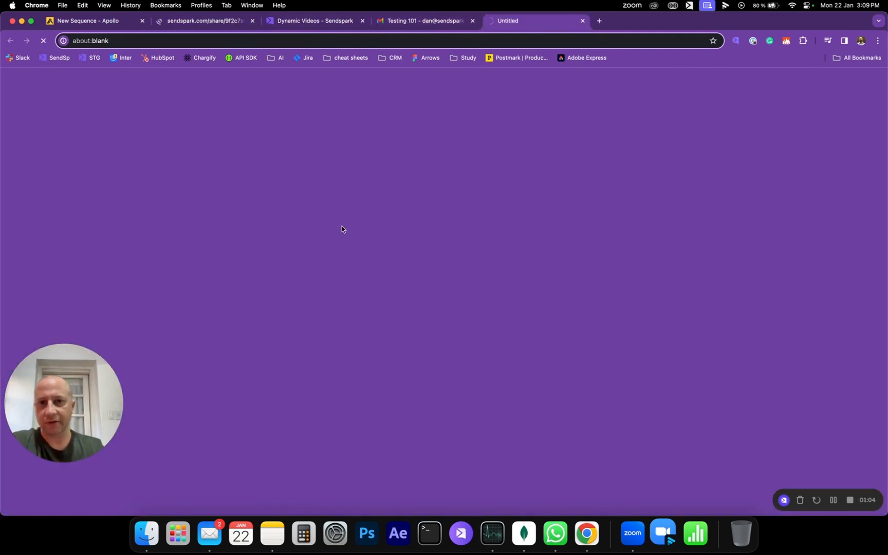
drag(206, 23, 425, 21)
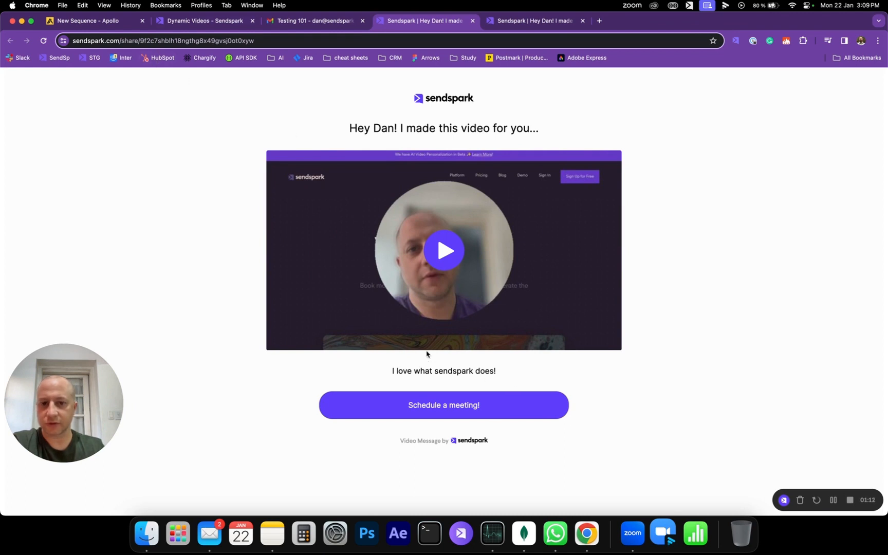
- Return to the Sendspark campaign and examine the share page header and message template
click(77, 21)
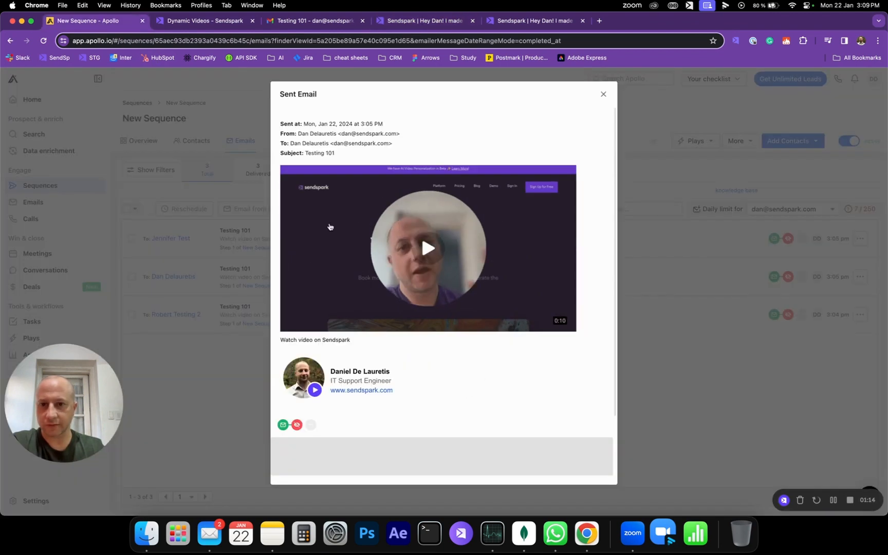
click(184, 26)
scroll(195, 298, up, 6)
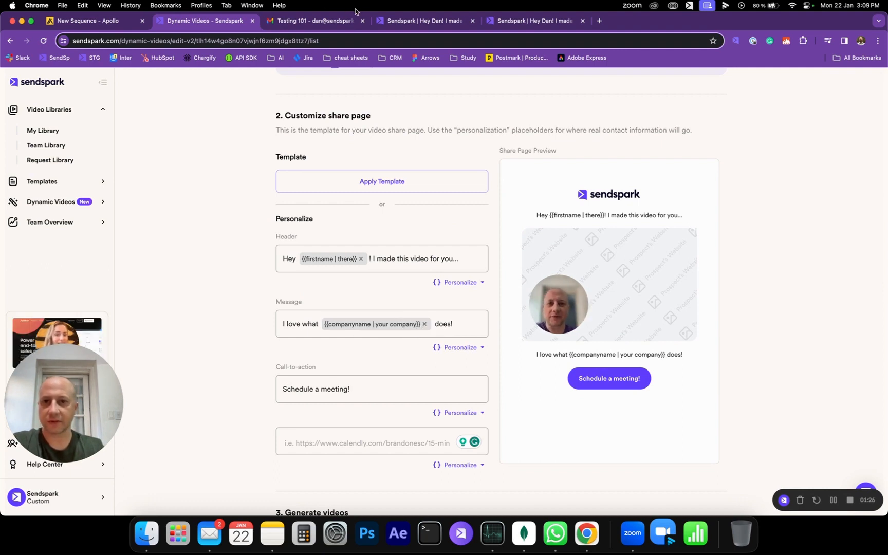
- Compare the personalized header and message on the opened share pages with the template
click(416, 18)
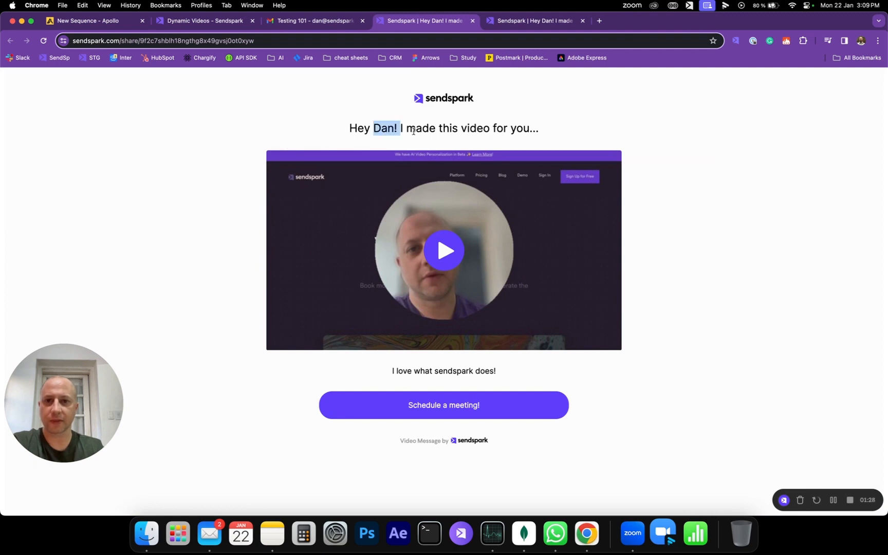
drag(387, 131, 552, 132)
drag(397, 371, 484, 371)
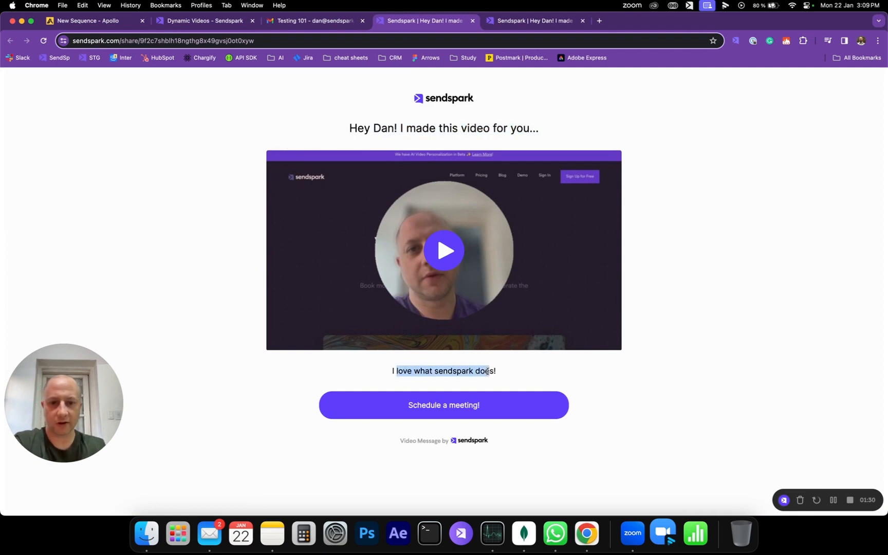
click(522, 21)
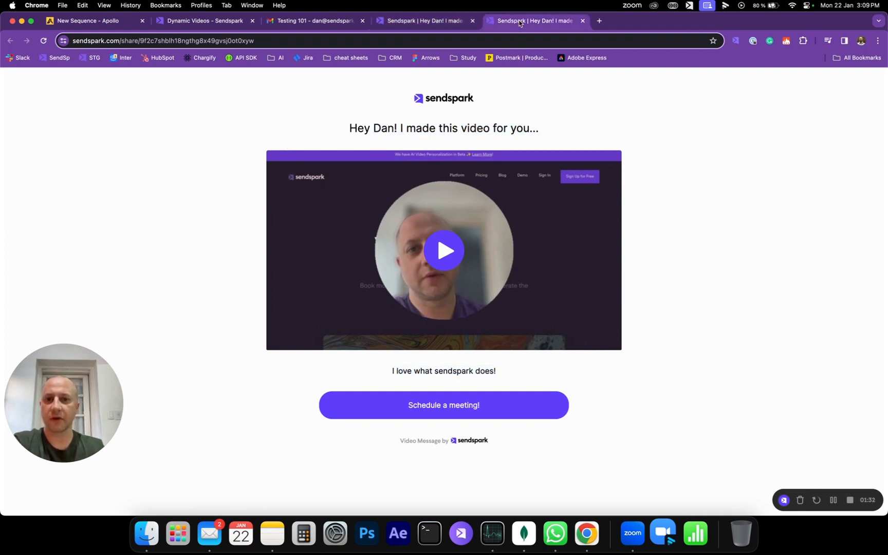
click(421, 21)
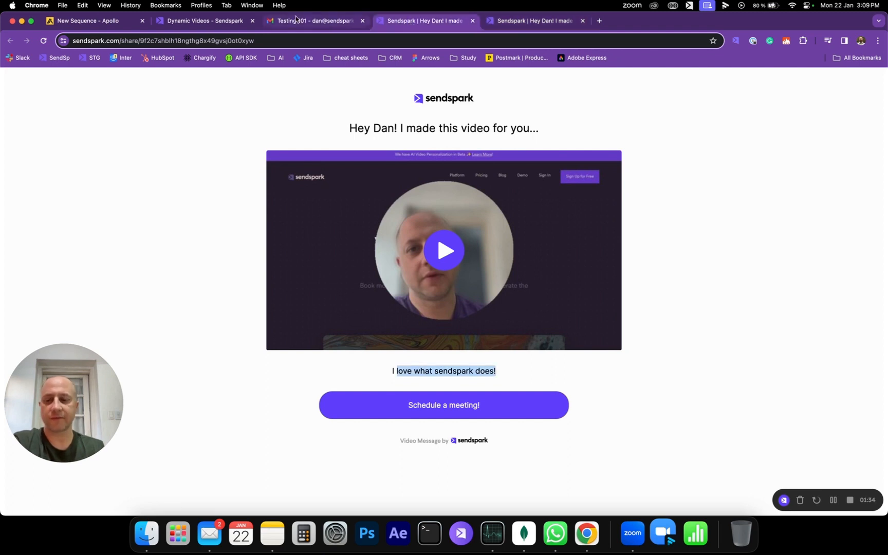